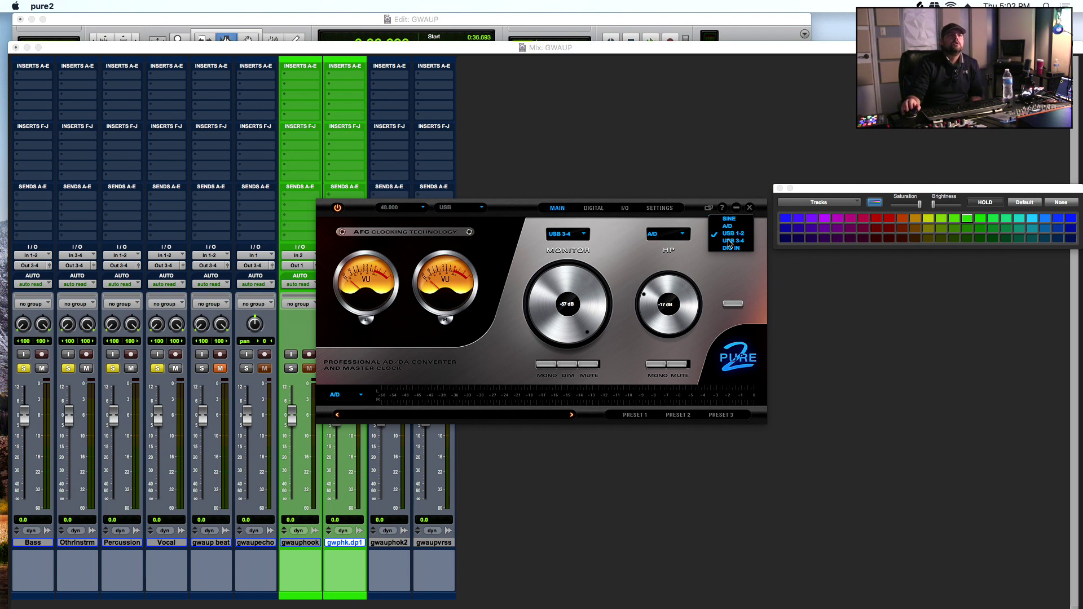
- Switch to Pro Tools and examine the output routing choices of the gwaup hook track
{"action": "left_click", "coordinate": [655, 136]}
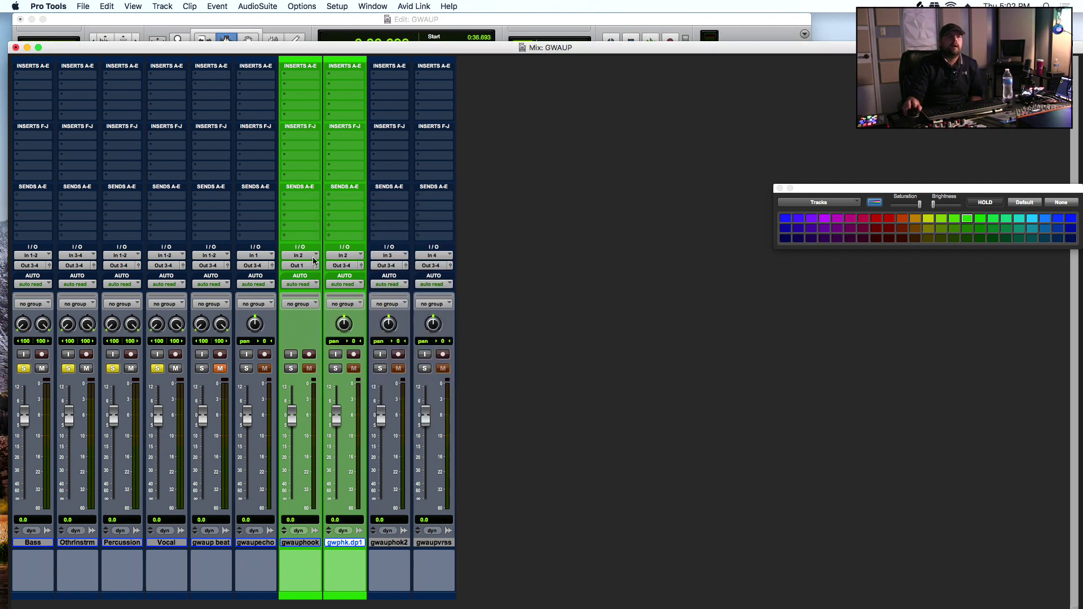
{"action": "left_click", "coordinate": [297, 267]}
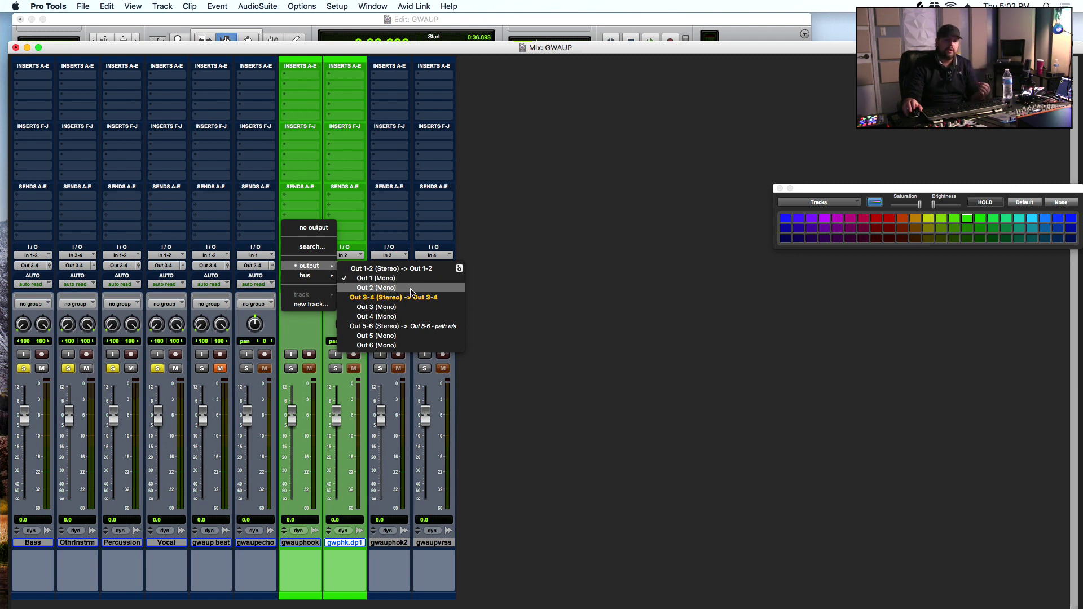
{"action": "left_click", "coordinate": [592, 270]}
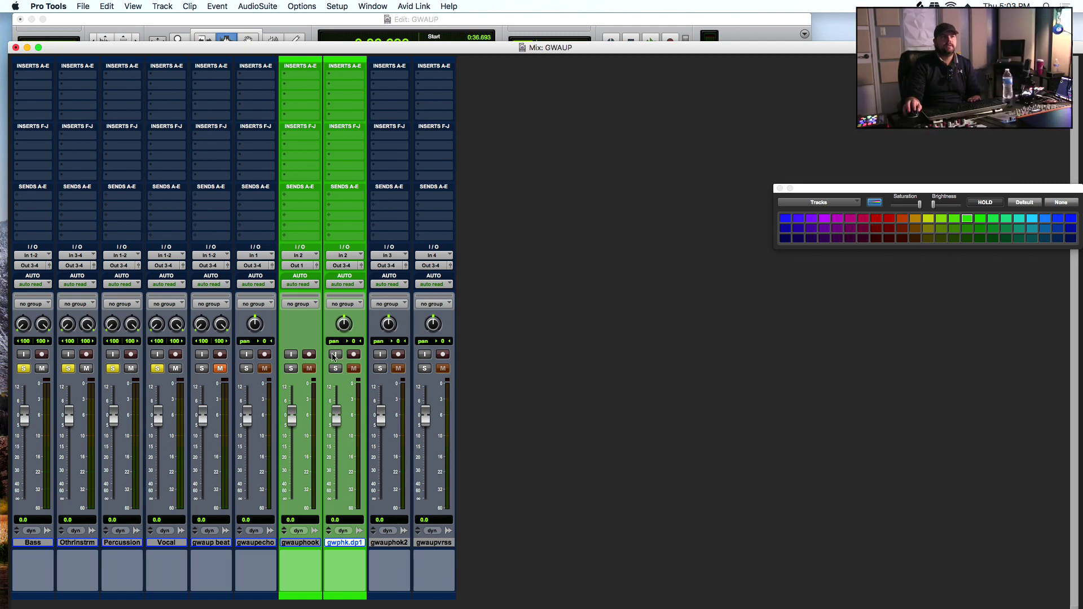
- Set the duplicate hook track's input to In 1 and unsolo the Vocal, Percussion, Other Instruments and Bass tracks
{"action": "left_click", "coordinate": [348, 256]}
{"action": "left_click", "coordinate": [312, 275]}
{"action": "left_click", "coordinate": [157, 369]}
{"action": "left_click", "coordinate": [112, 369]}
{"action": "left_click", "coordinate": [68, 369]}
{"action": "left_click", "coordinate": [23, 368]}
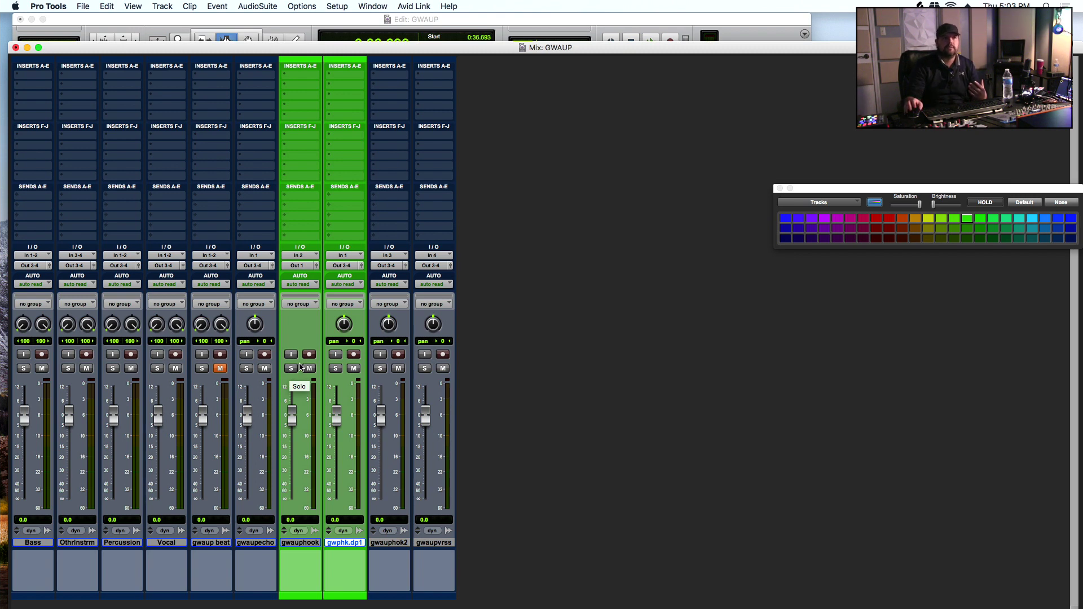
- In the Edit window, place the playback cursor at about 0:11 and toggle record-enable on and off for the duplicate hook track
{"action": "left_click", "coordinate": [302, 32]}
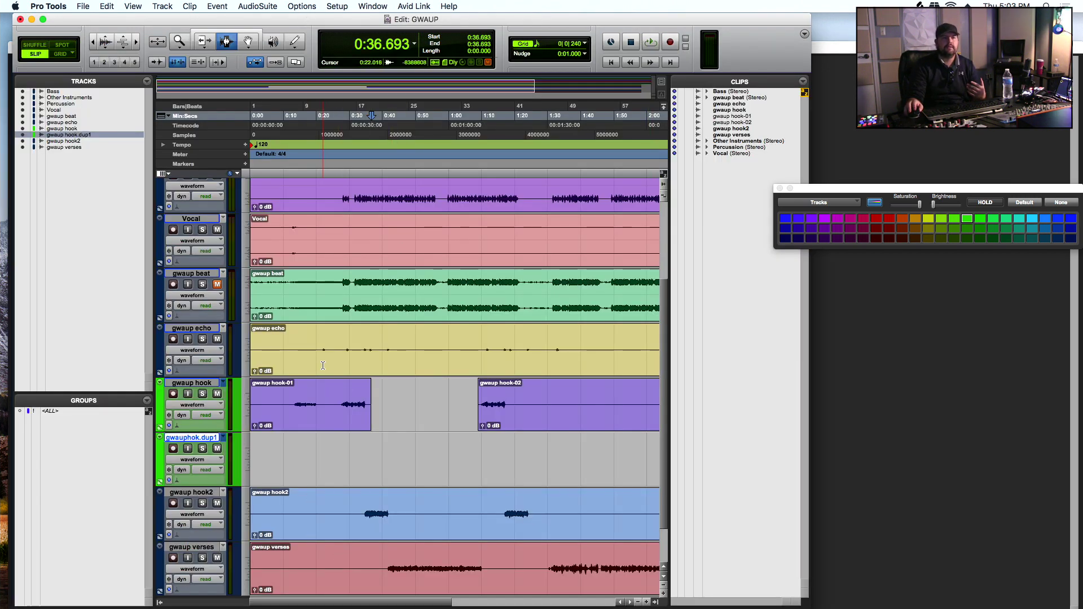
{"action": "left_click", "coordinate": [287, 147]}
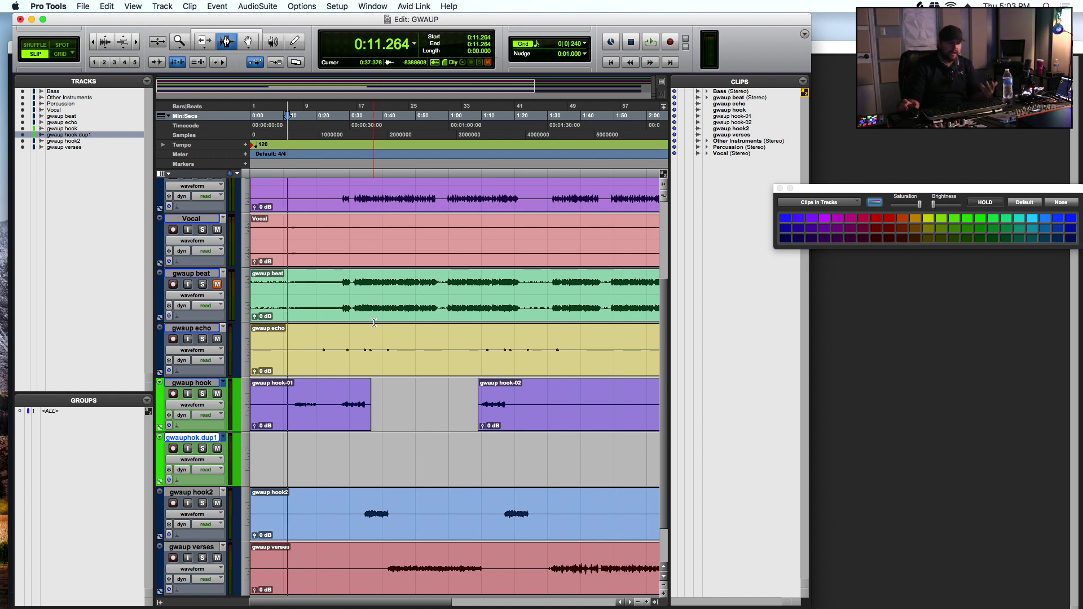
{"action": "left_click", "coordinate": [173, 450]}
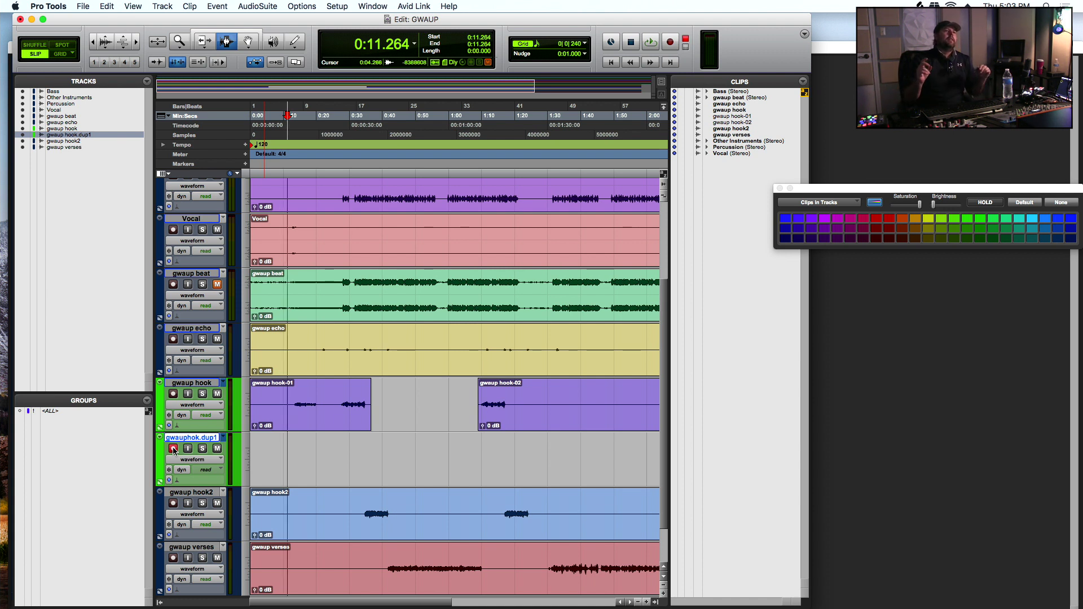
{"action": "left_click", "coordinate": [173, 449]}
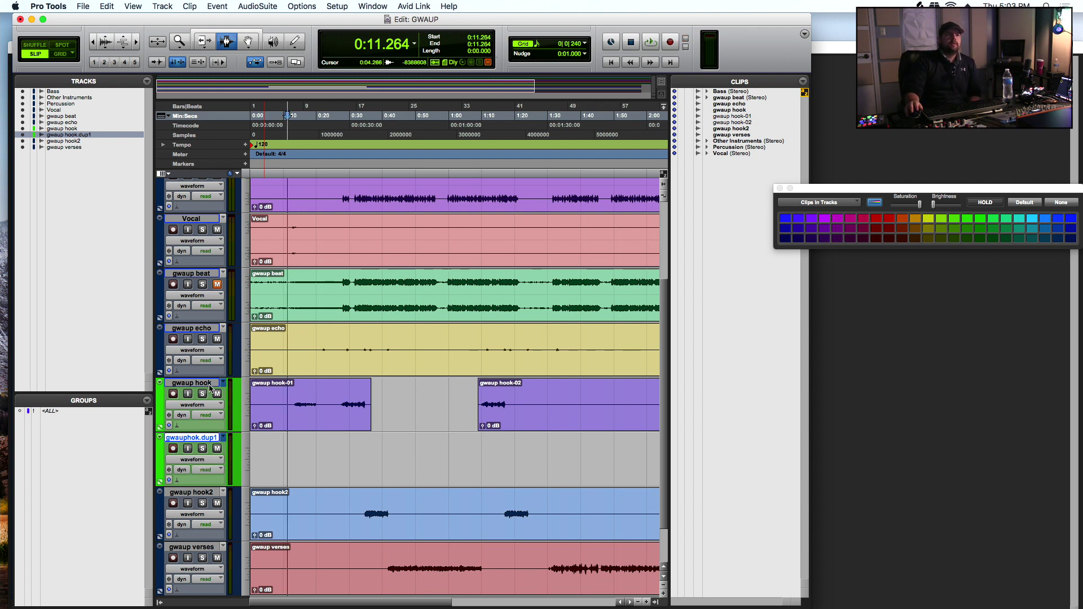
- Mute the gwaup hook, duplicate hook, gwaup hook2 and gwaup verses tracks
{"action": "left_click", "coordinate": [217, 448]}
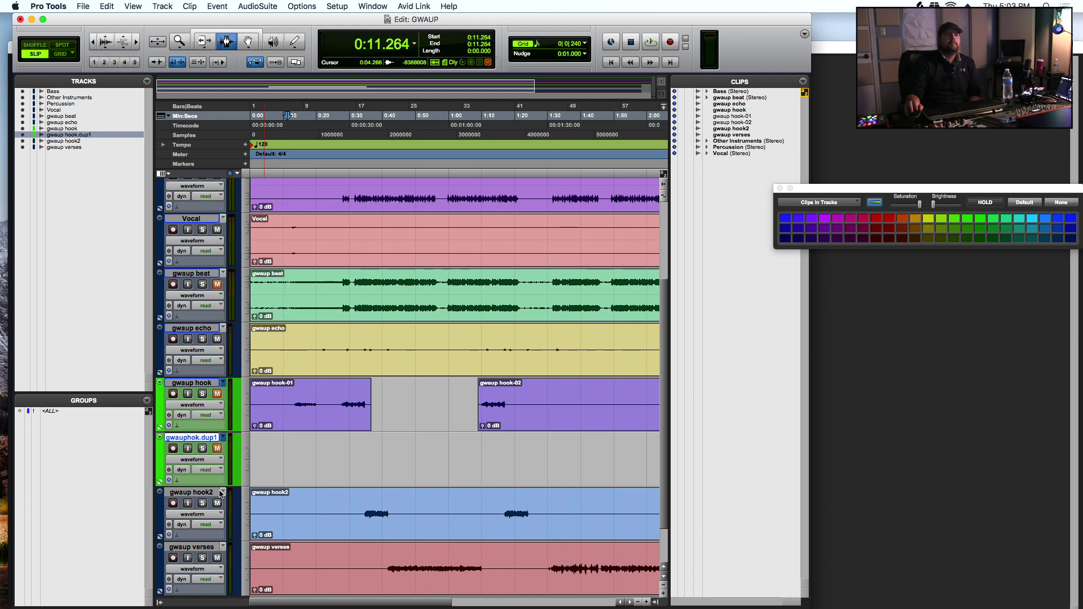
{"action": "scroll", "coordinate": [237, 547], "scroll_direction": "down", "scroll_amount": 2}
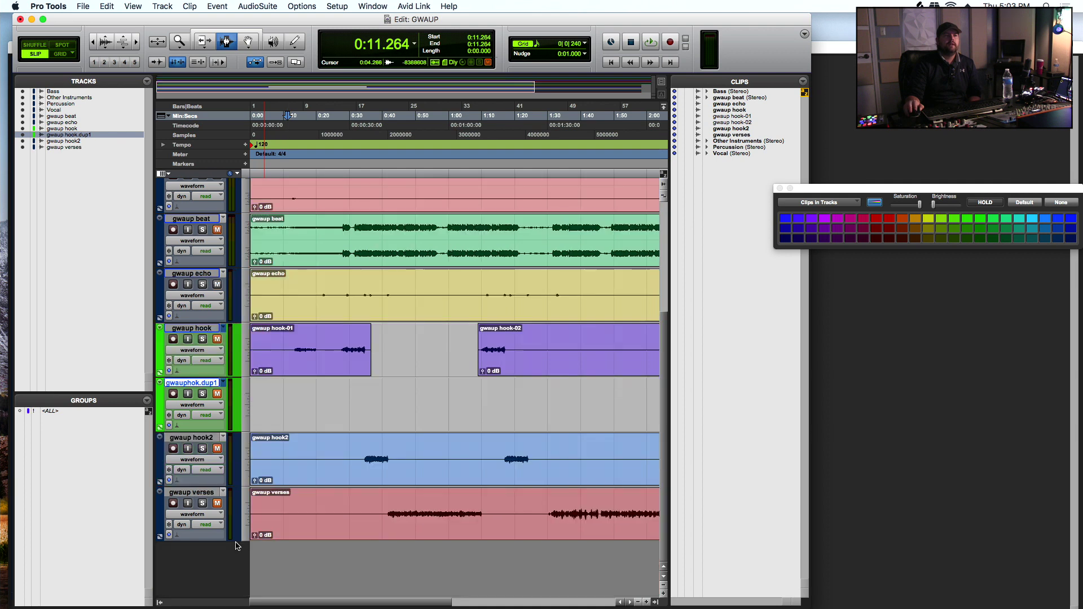
{"action": "scroll", "coordinate": [226, 451], "scroll_direction": "up", "scroll_amount": 4}
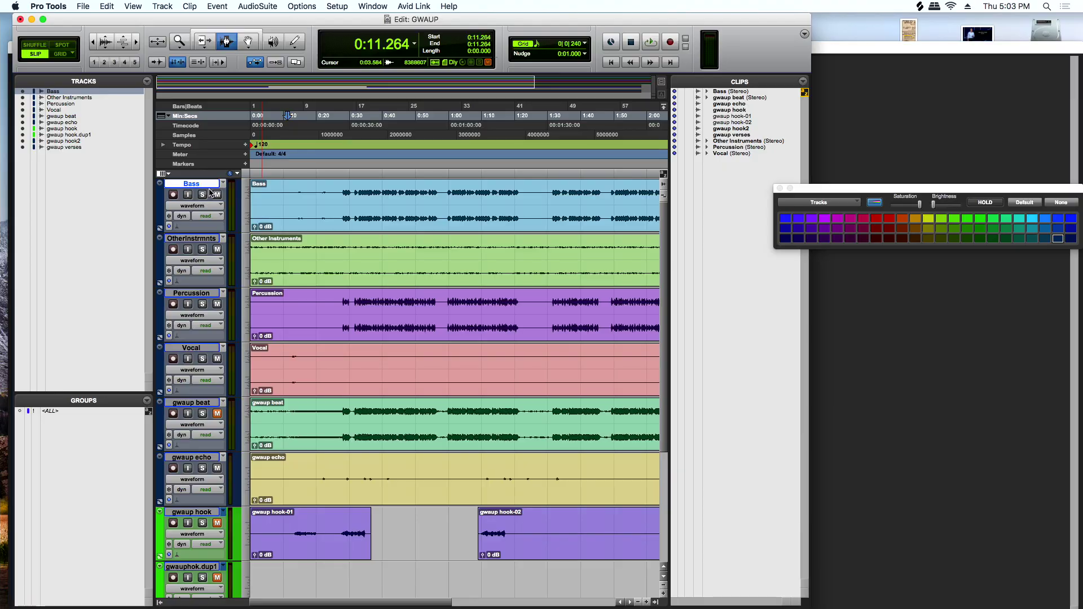
- Solo the Bass, Other Instruments, Percussion and Vocal tracks
{"action": "left_click", "coordinate": [203, 194]}
{"action": "left_click", "coordinate": [202, 250]}
{"action": "left_click", "coordinate": [203, 305]}
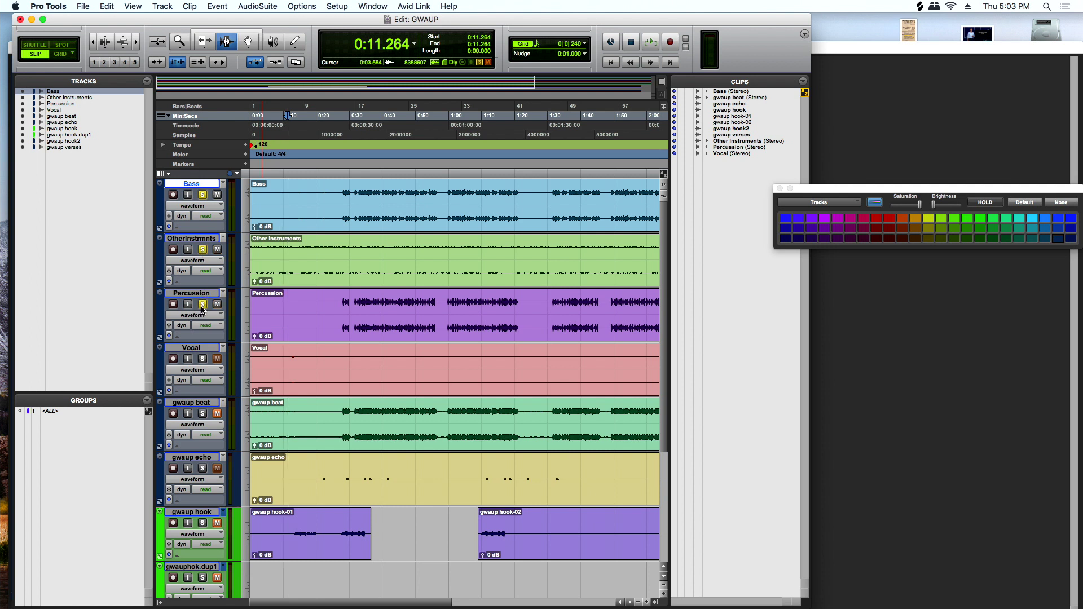
{"action": "left_click", "coordinate": [203, 359]}
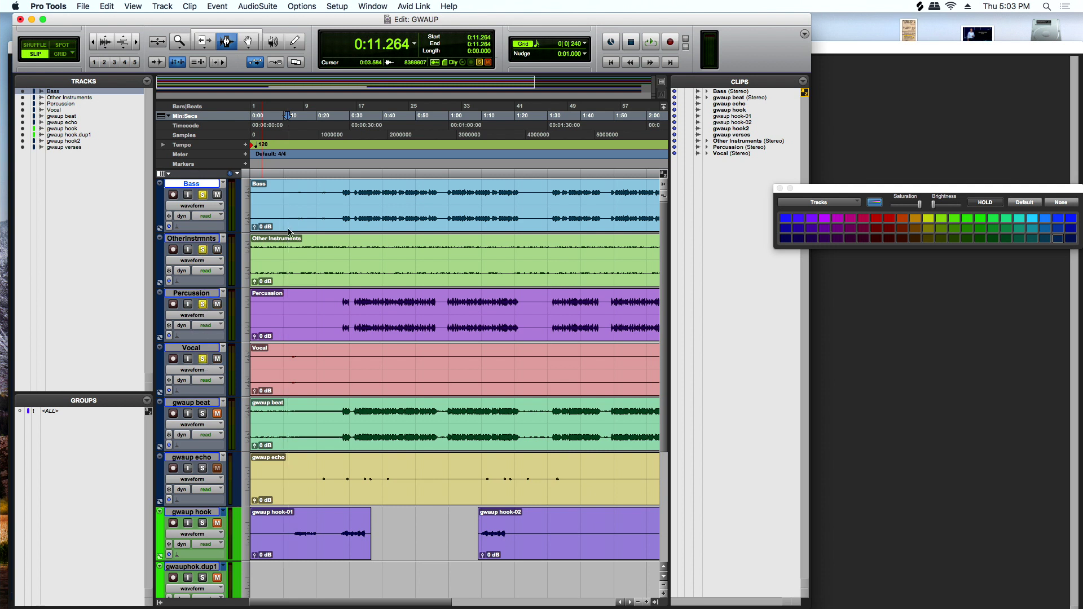
- Audition the soloed tracks from about 0:28 and again from about 0:12, stopping playback after each
{"action": "left_click", "coordinate": [343, 117]}
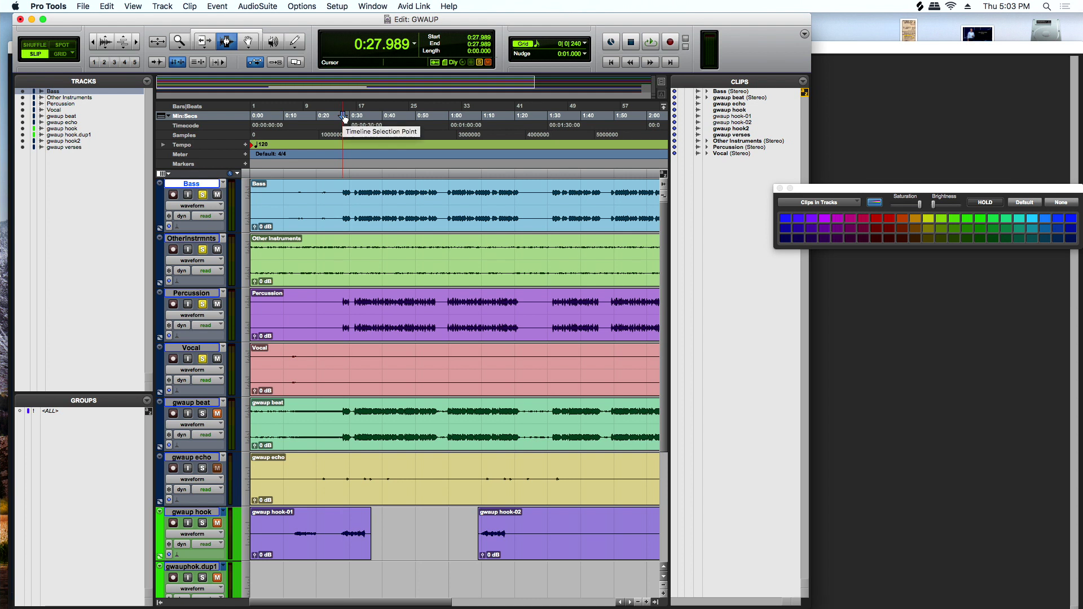
{"action": "key", "text": "space"}
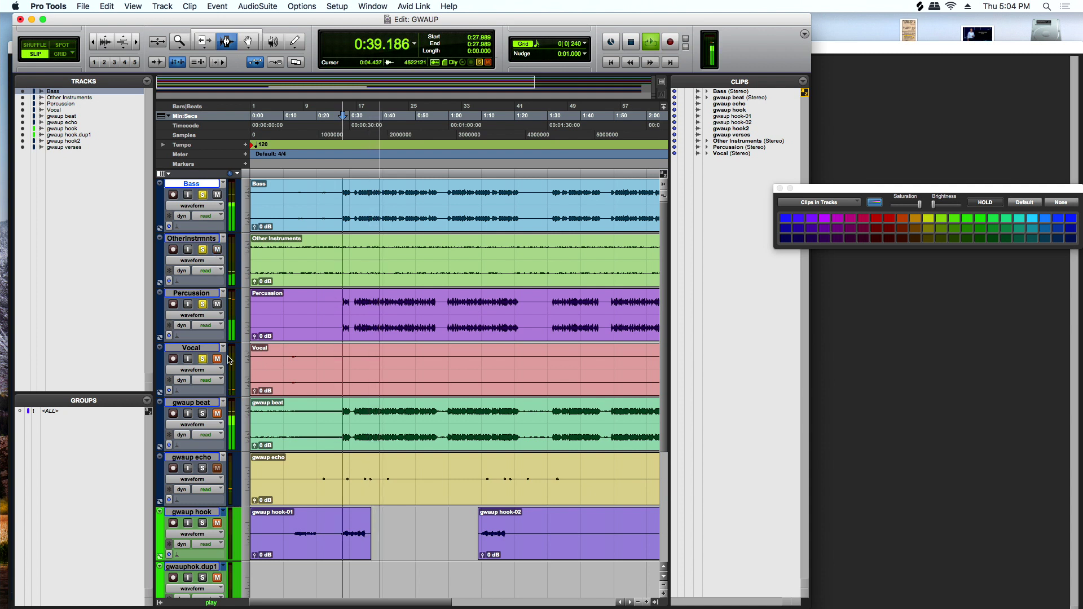
{"action": "key", "text": "space"}
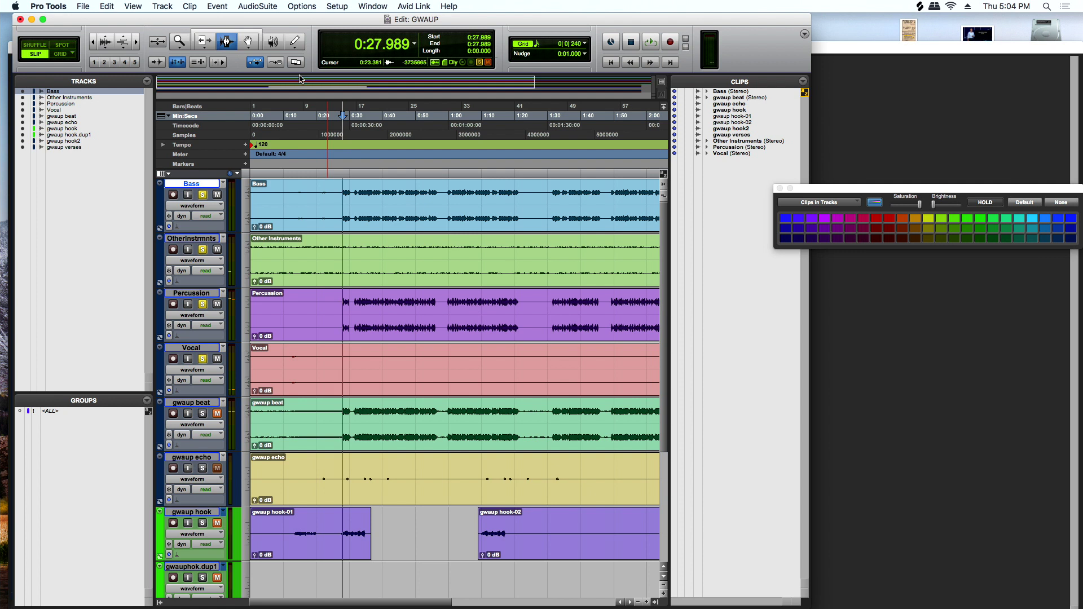
{"action": "left_click", "coordinate": [297, 115]}
{"action": "left_click", "coordinate": [290, 115]}
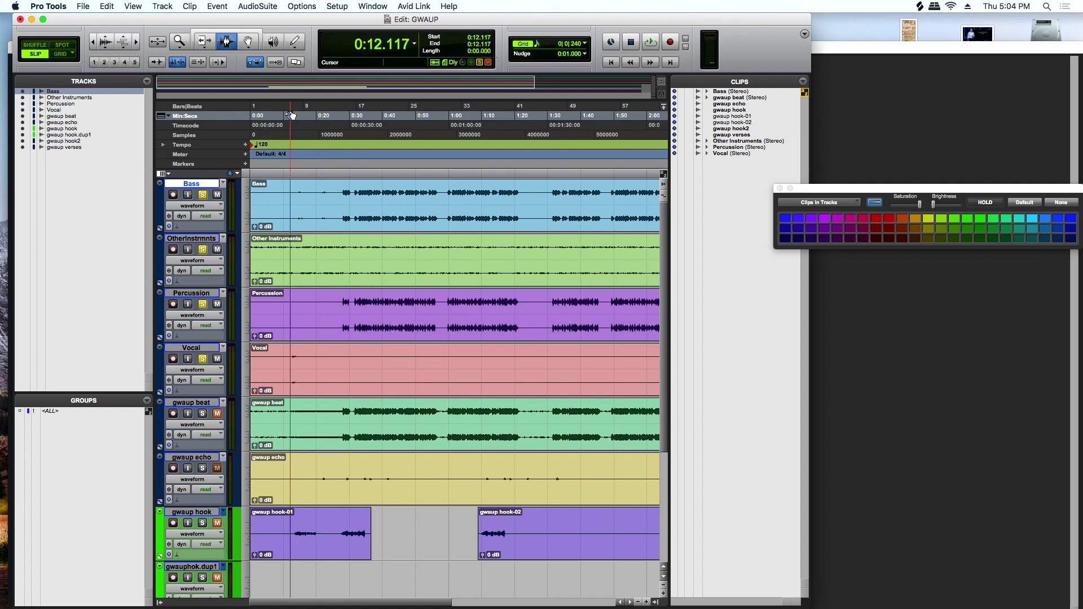
{"action": "key", "text": "space"}
{"action": "key", "text": "space"}
- Mute the four soloed stem tracks, solo gwaup beat, and briefly play from about 0:12
{"action": "left_click", "coordinate": [218, 360]}
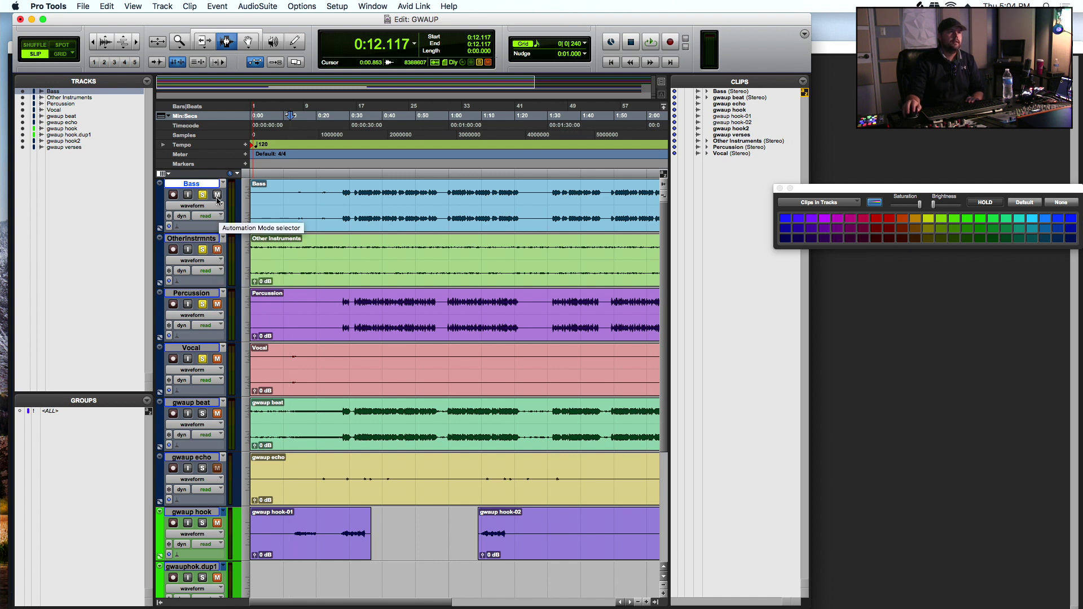
{"action": "key", "text": "space"}
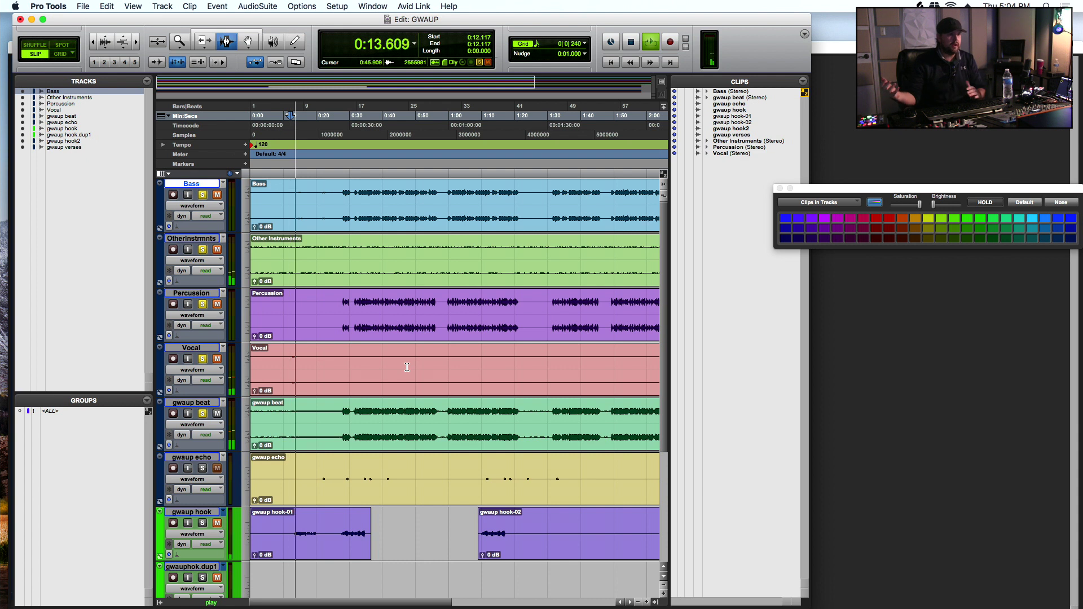
{"action": "key", "text": "space"}
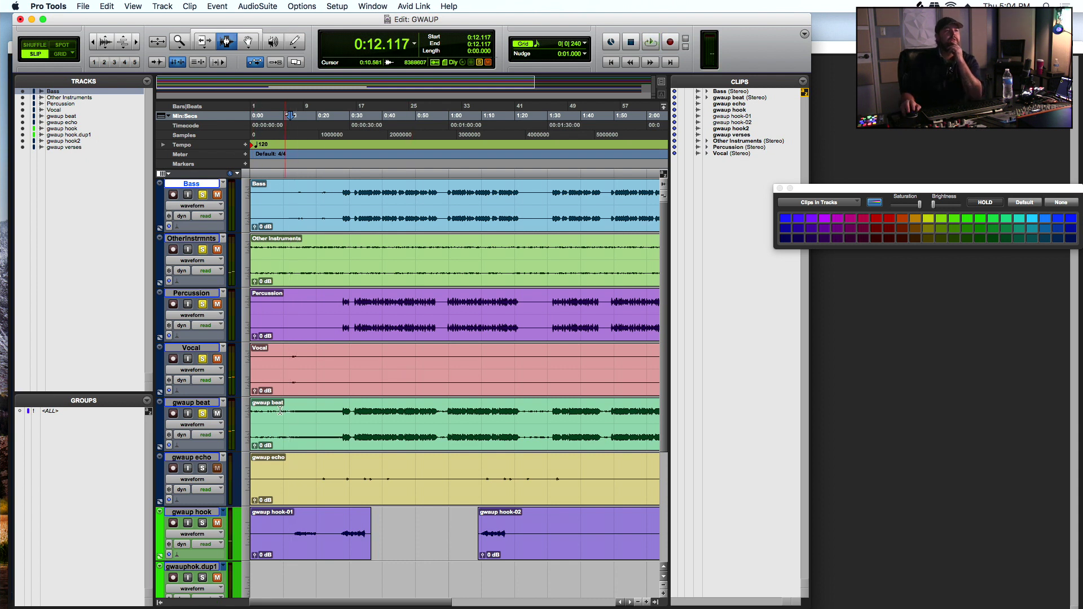
- Unmute the Vocal track and select it
{"action": "left_click", "coordinate": [213, 402]}
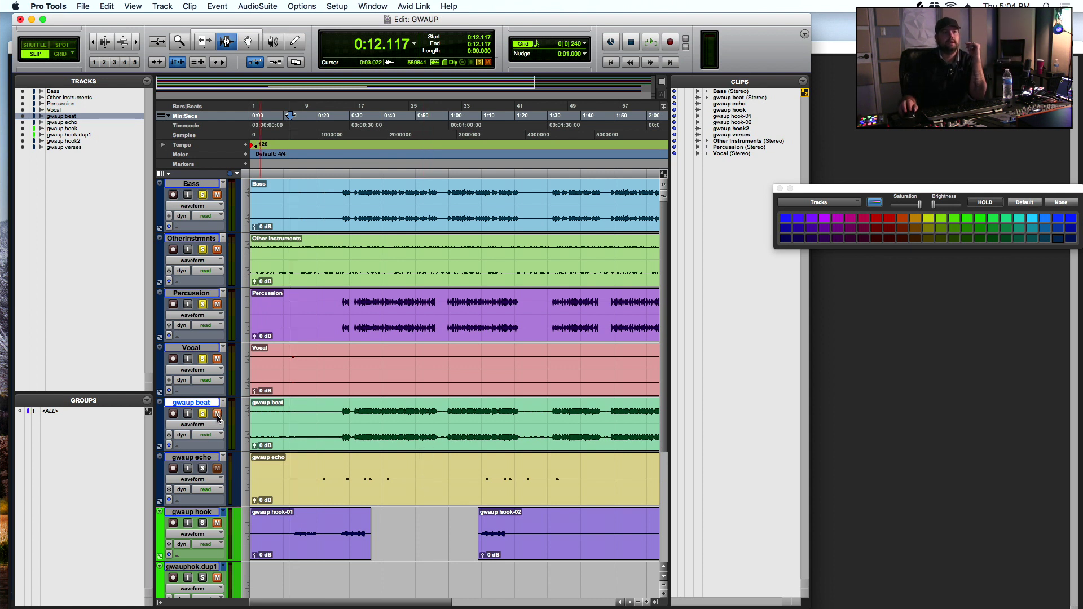
{"action": "left_click", "coordinate": [217, 359]}
{"action": "left_click", "coordinate": [209, 348]}
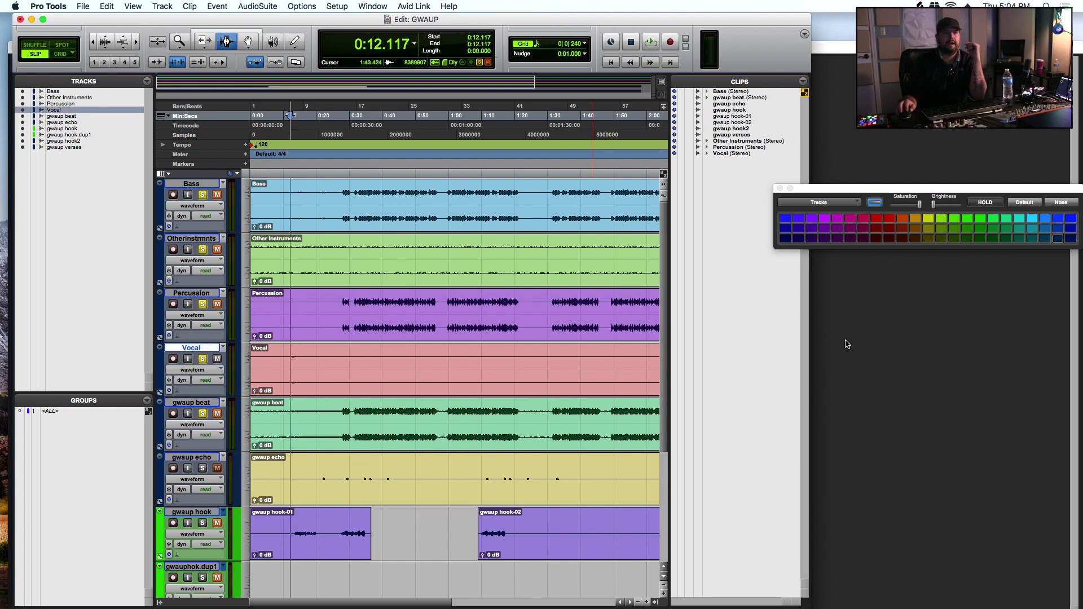
- In the Mix window, add the stereo Purple Audio MC77 limiter to the Vocal track's first insert
{"action": "key", "text": "super+equal"}
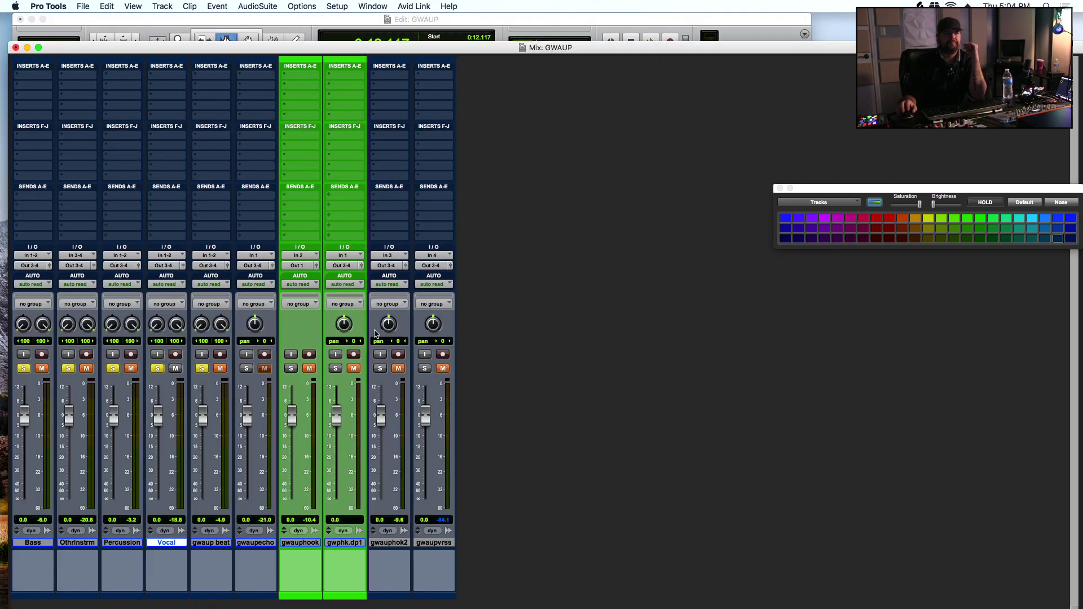
{"action": "left_click", "coordinate": [154, 77]}
{"action": "mouse_move", "coordinate": [220, 76]}
{"action": "mouse_move", "coordinate": [287, 88]}
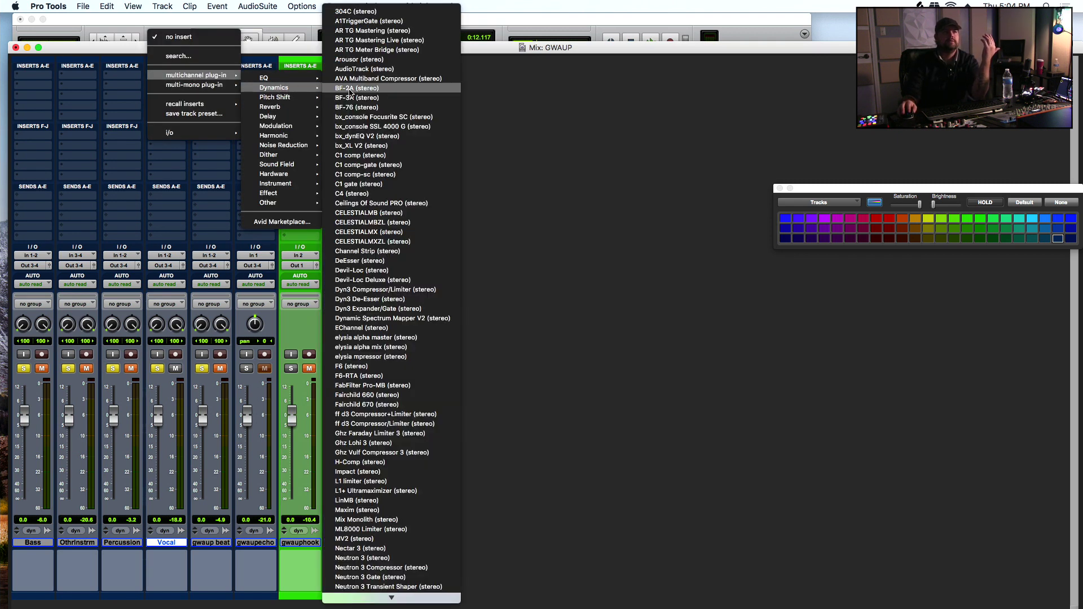
{"action": "mouse_move", "coordinate": [388, 587]}
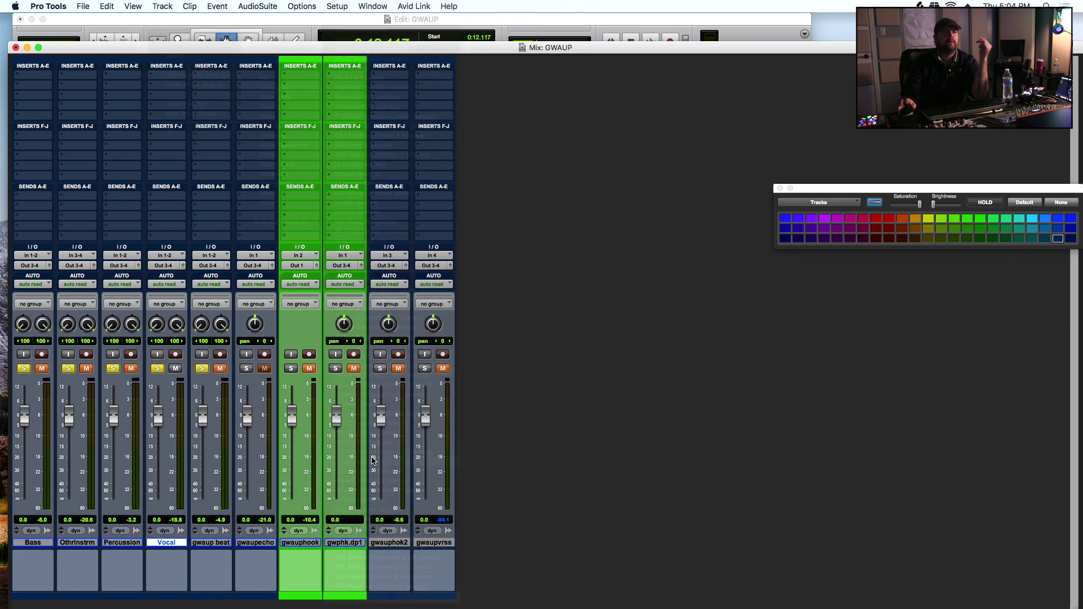
- Add the stereo Auto-Tune EFX AAX pitch plug-in to the Vocal track's second insert
{"action": "left_click", "coordinate": [157, 85]}
{"action": "mouse_move", "coordinate": [196, 86]}
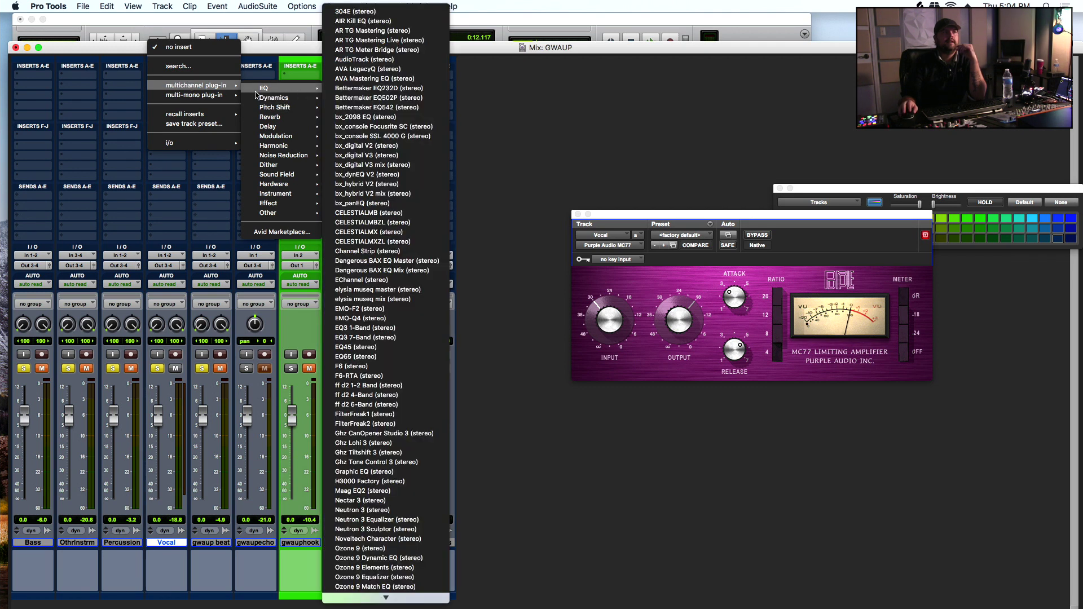
{"action": "mouse_move", "coordinate": [281, 110]}
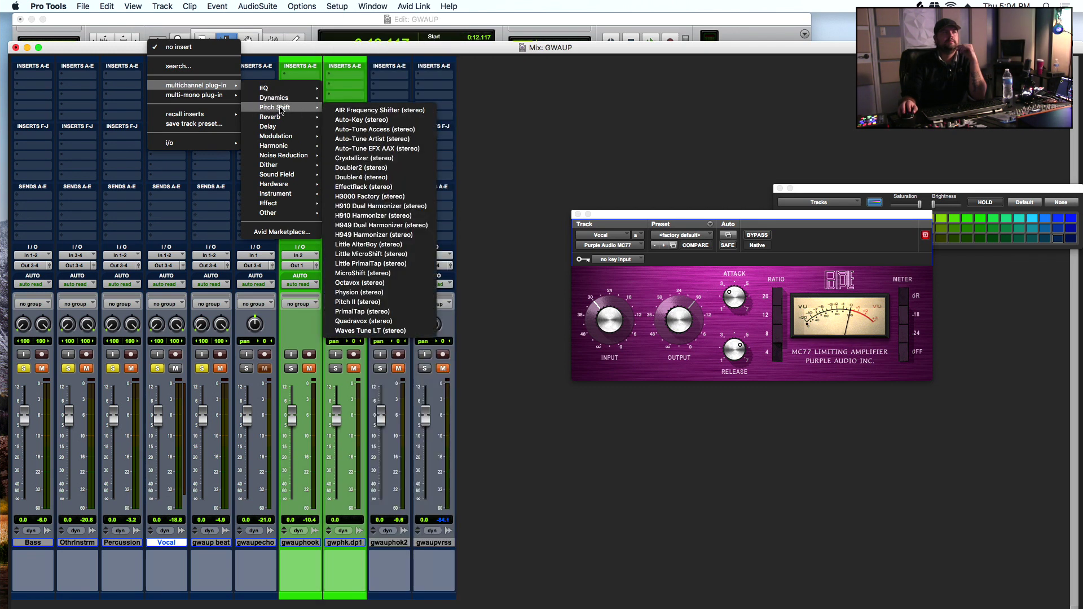
{"action": "left_click", "coordinate": [384, 146]}
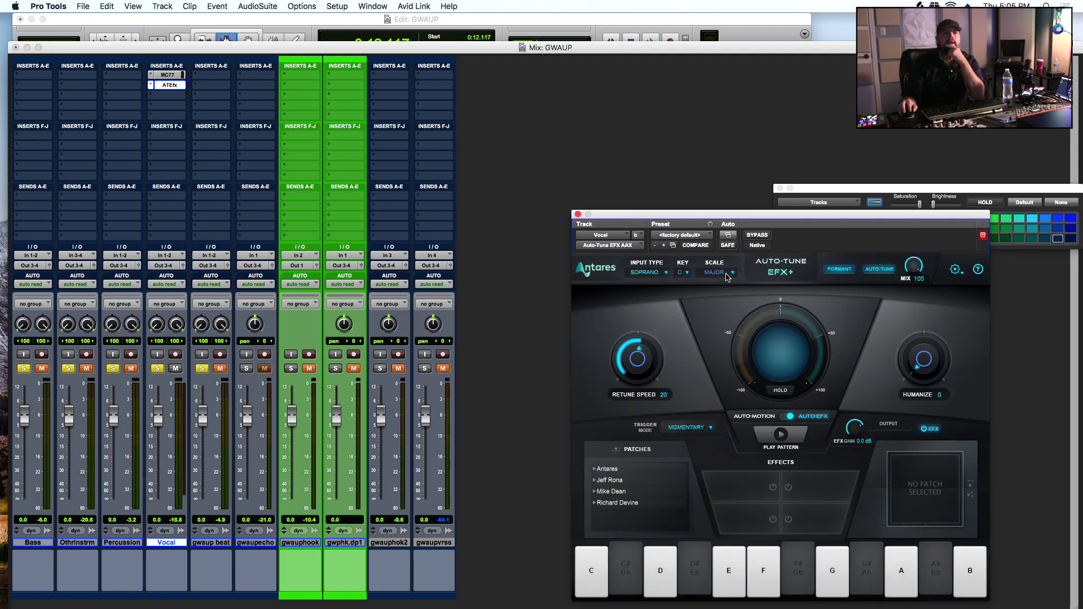
- Set Auto-Tune EFX+ to Low Male input, key F and Minor scale, and load the BG DOUBLER FILTER patch from the Mike Dean group
{"action": "left_click", "coordinate": [667, 275]}
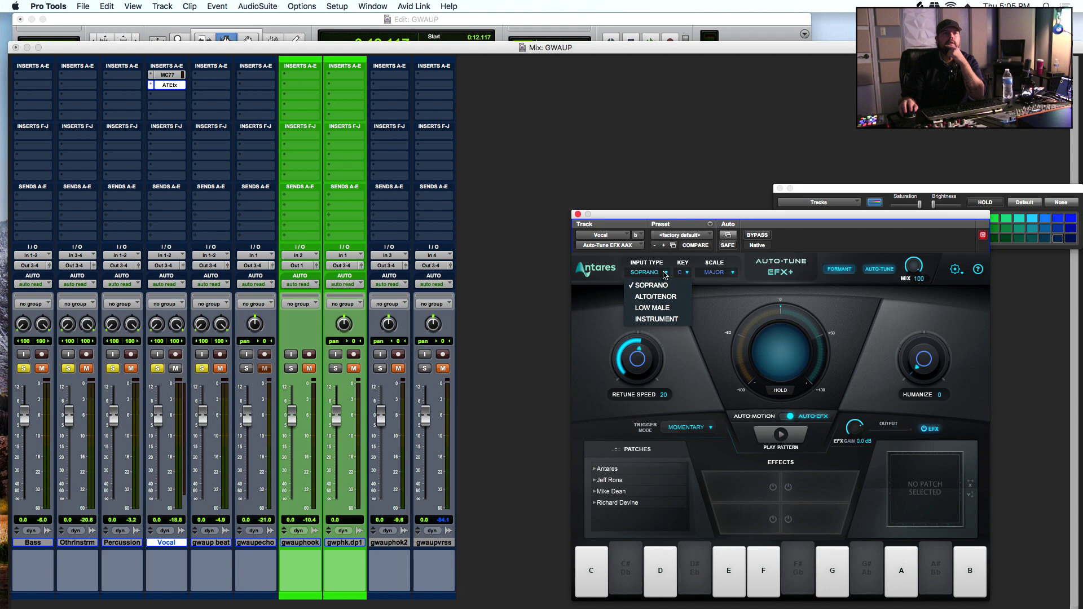
{"action": "left_click", "coordinate": [669, 308]}
{"action": "left_click", "coordinate": [682, 274]}
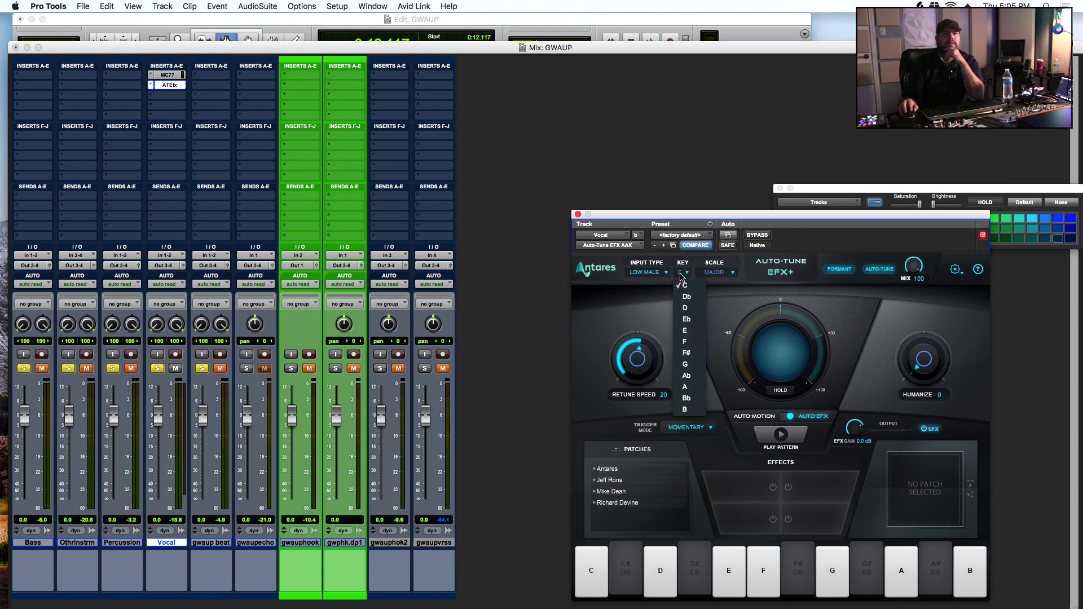
{"action": "left_click", "coordinate": [686, 341]}
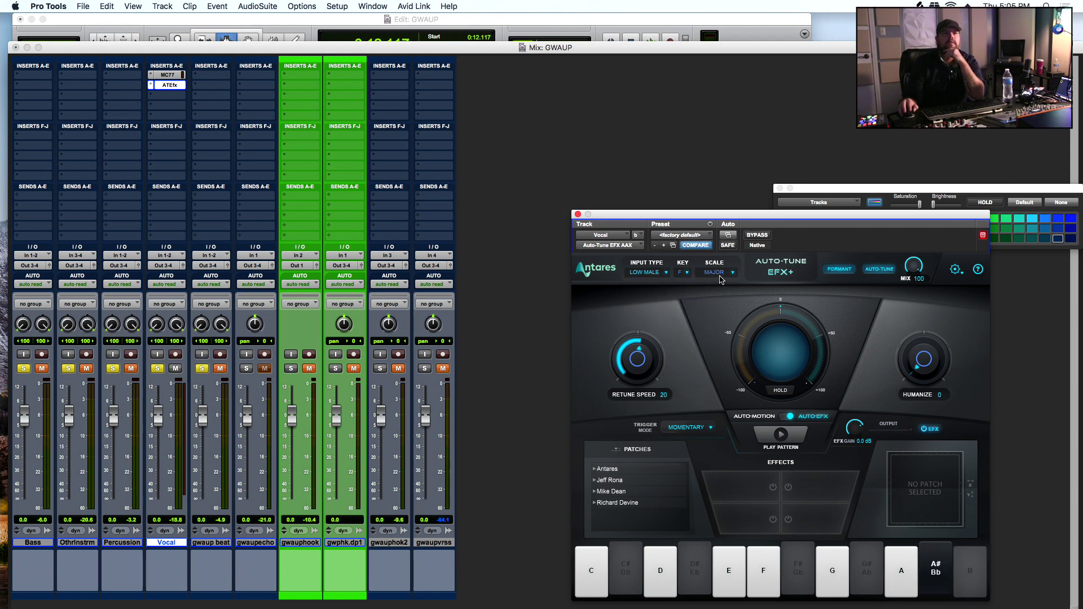
{"action": "left_click", "coordinate": [721, 275]}
{"action": "left_click", "coordinate": [720, 296]}
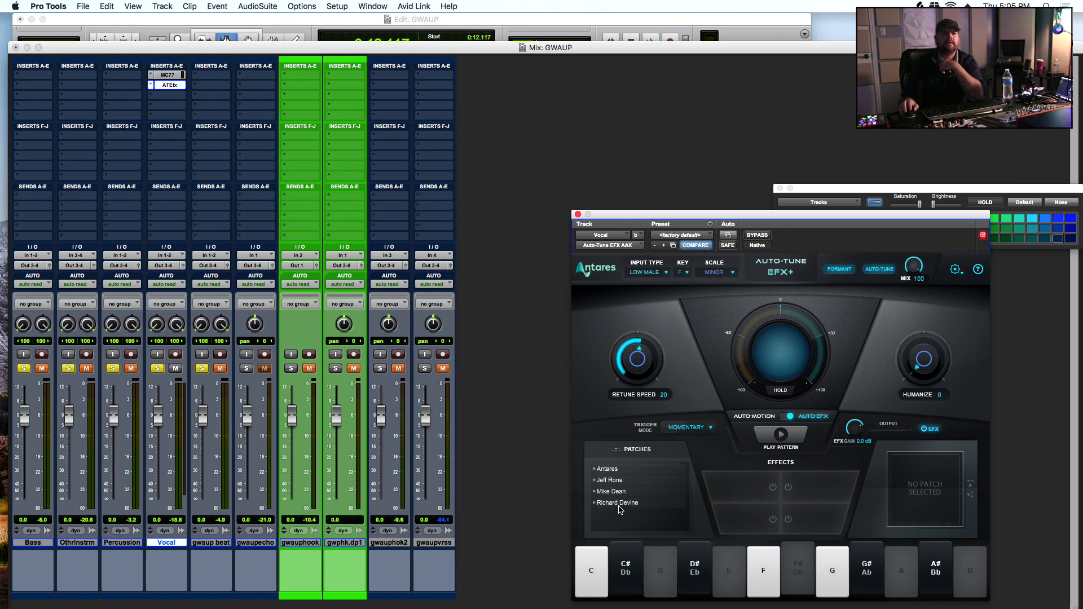
{"action": "left_click", "coordinate": [595, 492]}
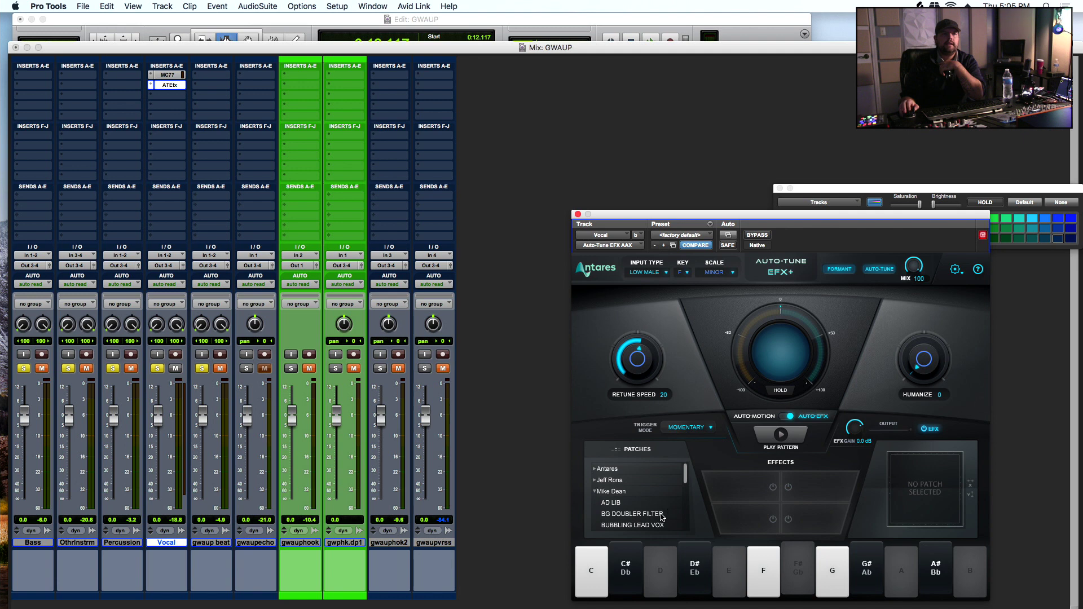
{"action": "left_click", "coordinate": [659, 514]}
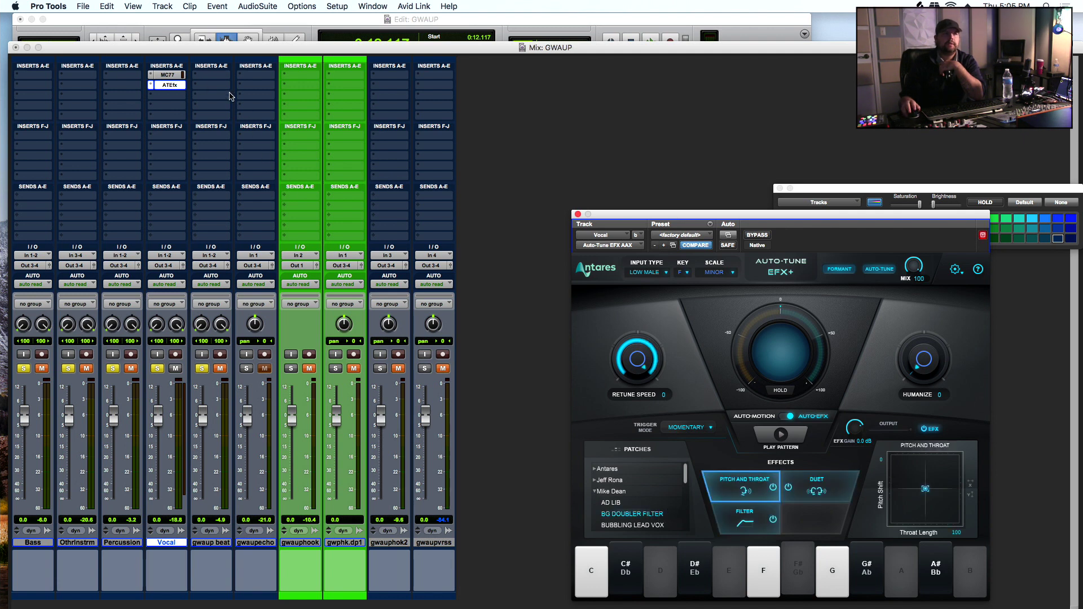
- Open the Vocal track's MC77 limiter, raise its Input slightly above the 24 mark, and audition the vocal in short playbacks
{"action": "left_click", "coordinate": [168, 74]}
{"action": "scroll", "coordinate": [614, 314], "scroll_direction": "up", "scroll_amount": 5}
{"action": "key", "text": "space"}
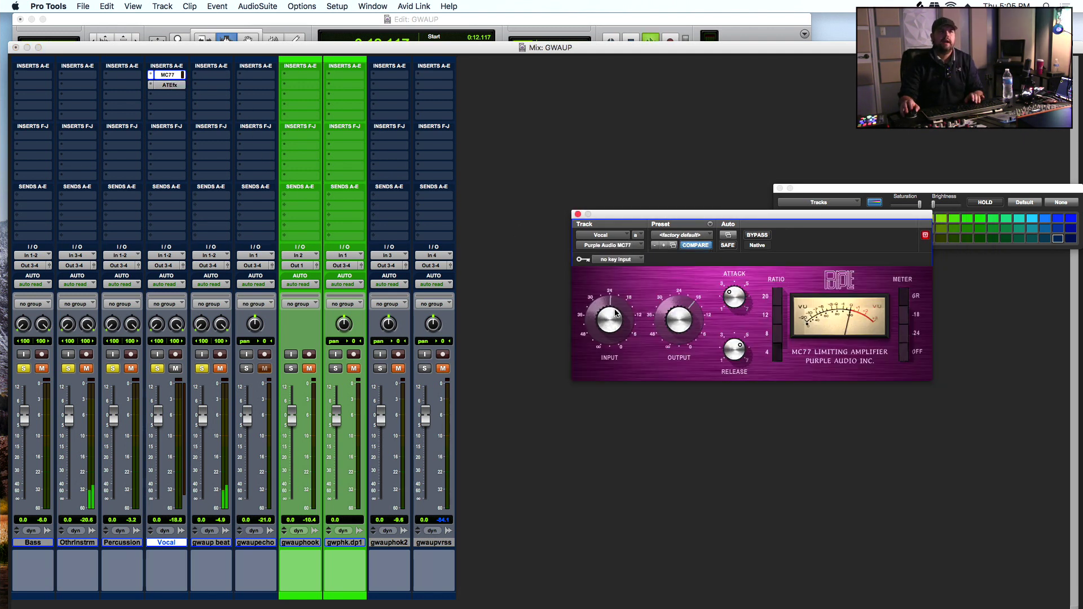
{"action": "key", "text": "space"}
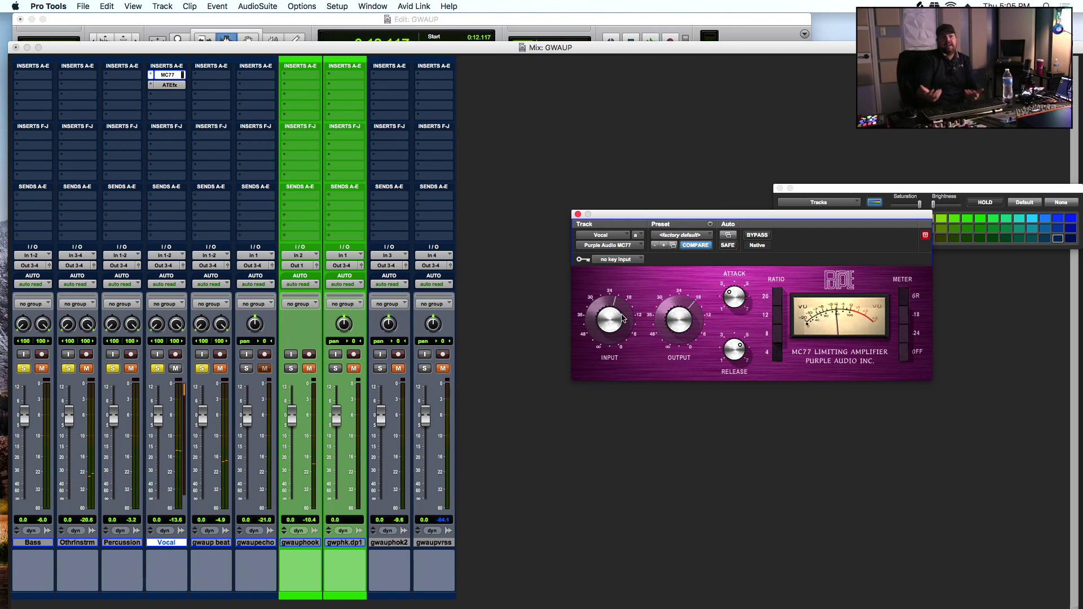
{"action": "key", "text": "space"}
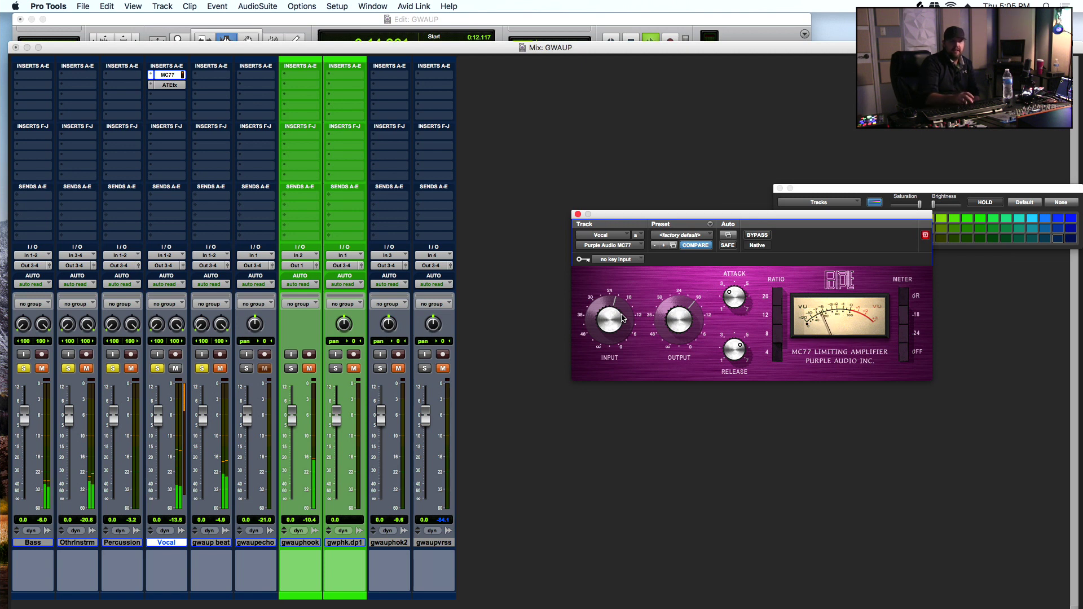
{"action": "key", "text": "space"}
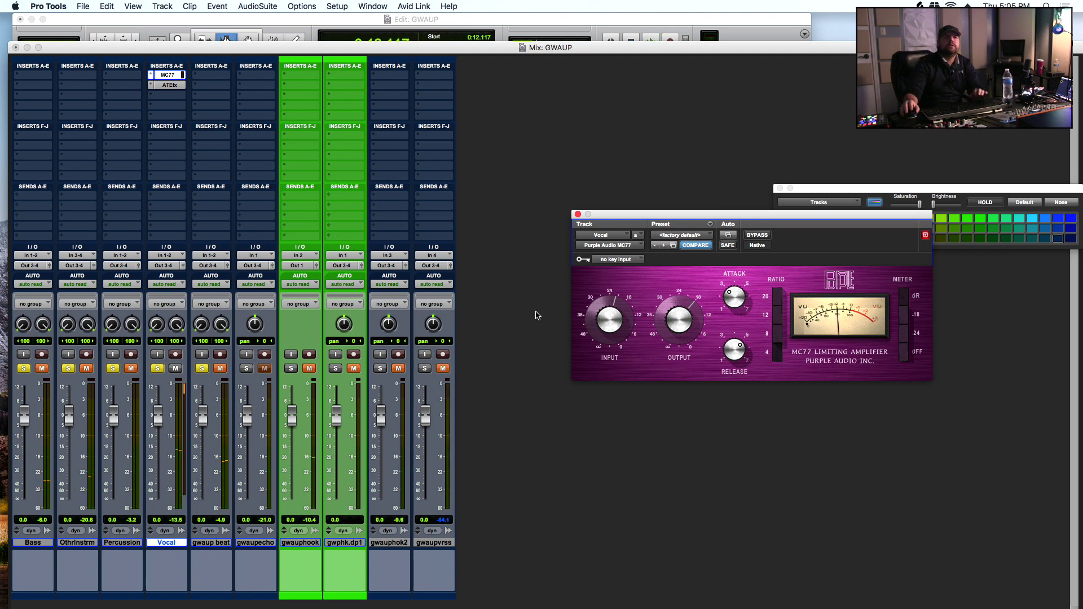
- Mute Vocal, move its Auto-Tune and MC77 inserts to the same slots on gwaup beat, and unmute that track for playback
{"action": "left_click", "coordinate": [177, 370]}
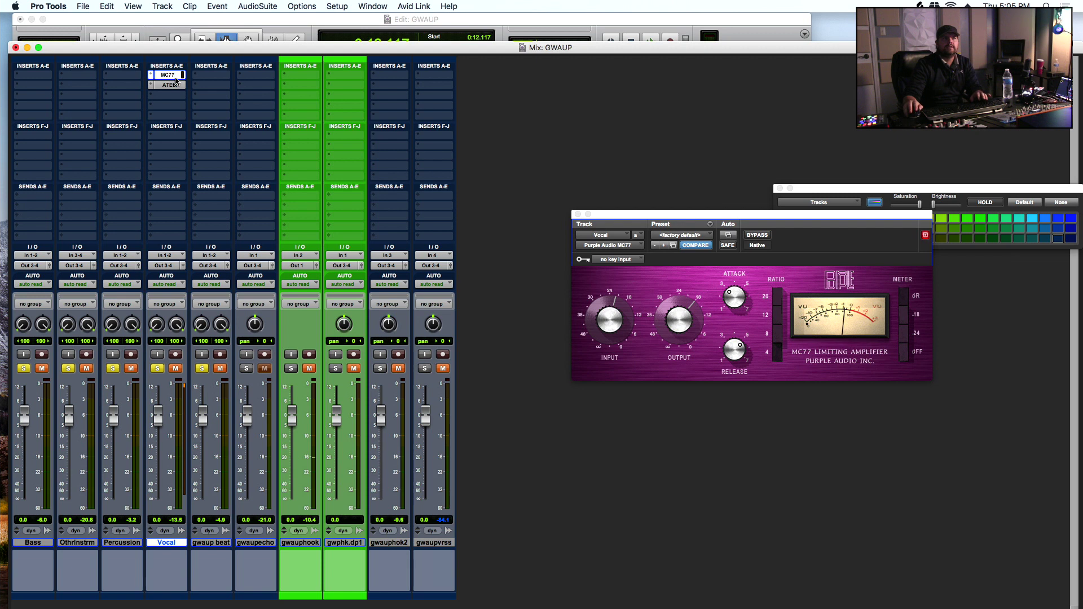
{"action": "left_click_drag", "start_coordinate": [173, 83], "coordinate": [211, 73]}
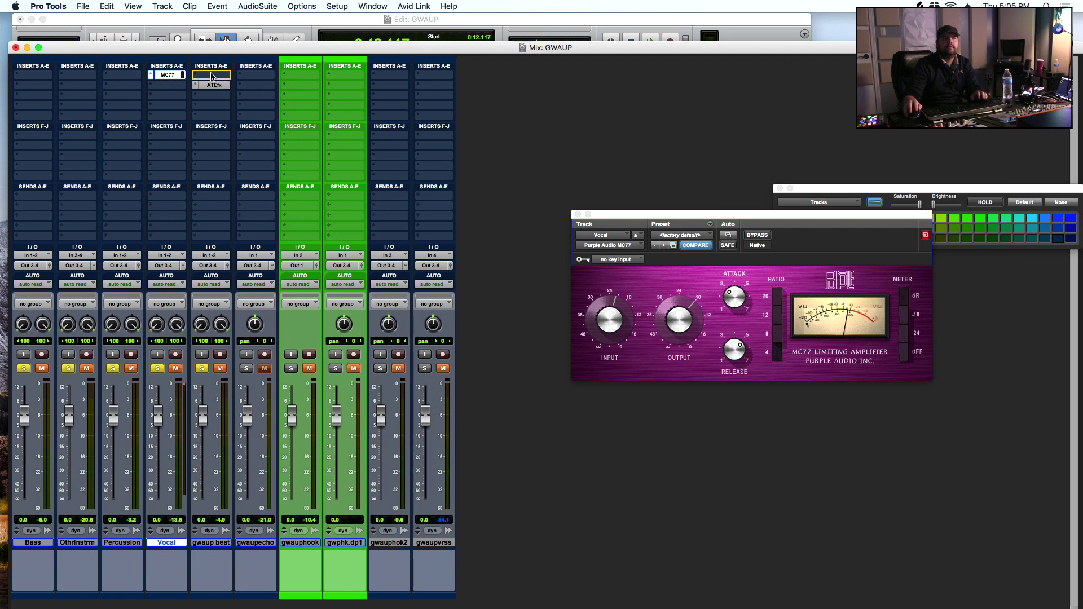
{"action": "left_click", "coordinate": [220, 369]}
{"action": "key", "text": "space"}
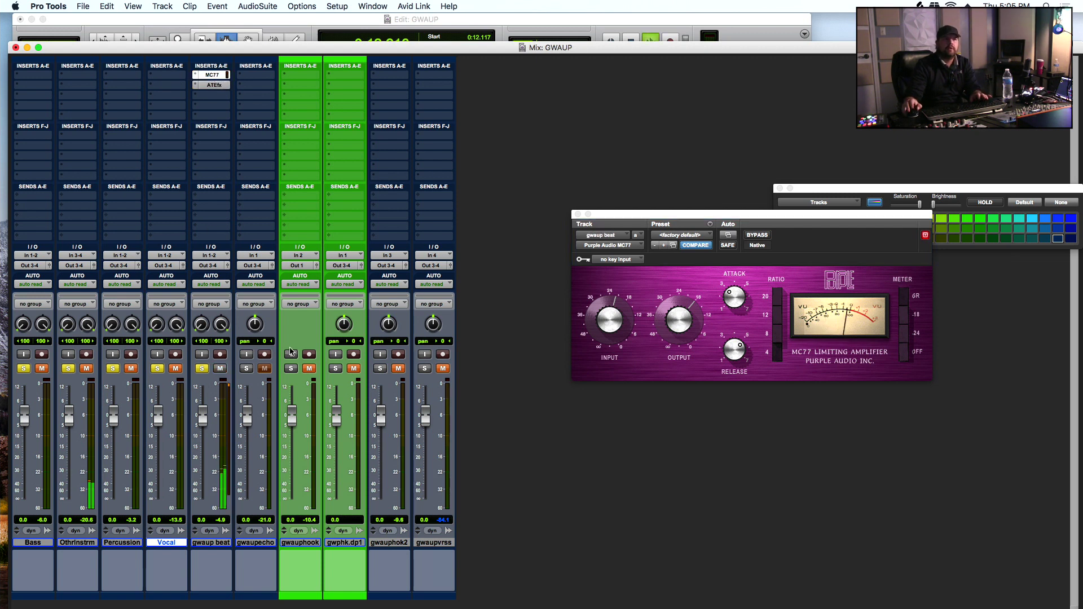